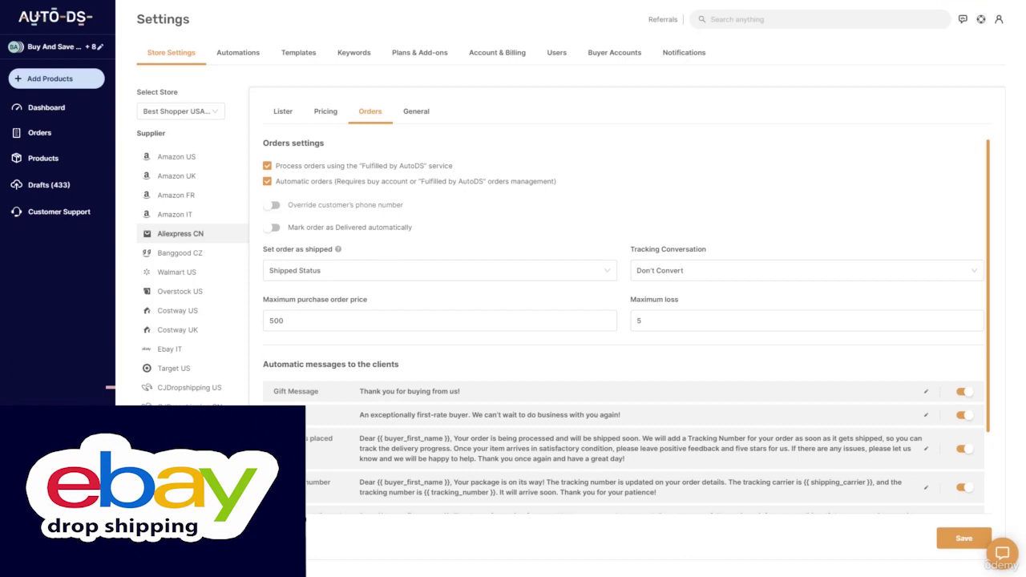
# Preview the Order was placed message, then open Tracking number available ('Your package has been shipped!') for editing.
pyautogui.moveTo(996, 222); pyautogui.dragTo(986, 301)
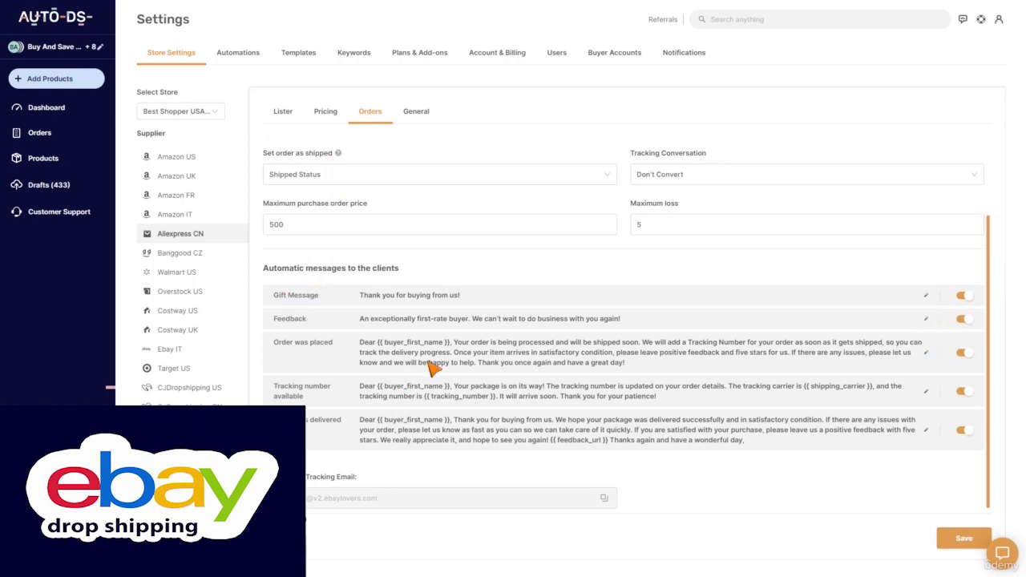
pyautogui.click(925, 355)
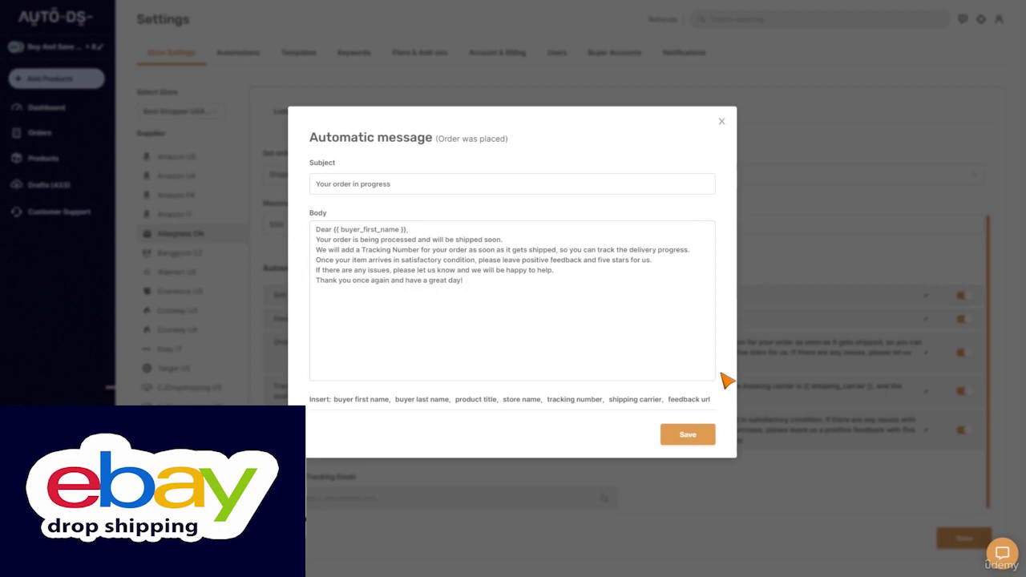
pyautogui.click(804, 350)
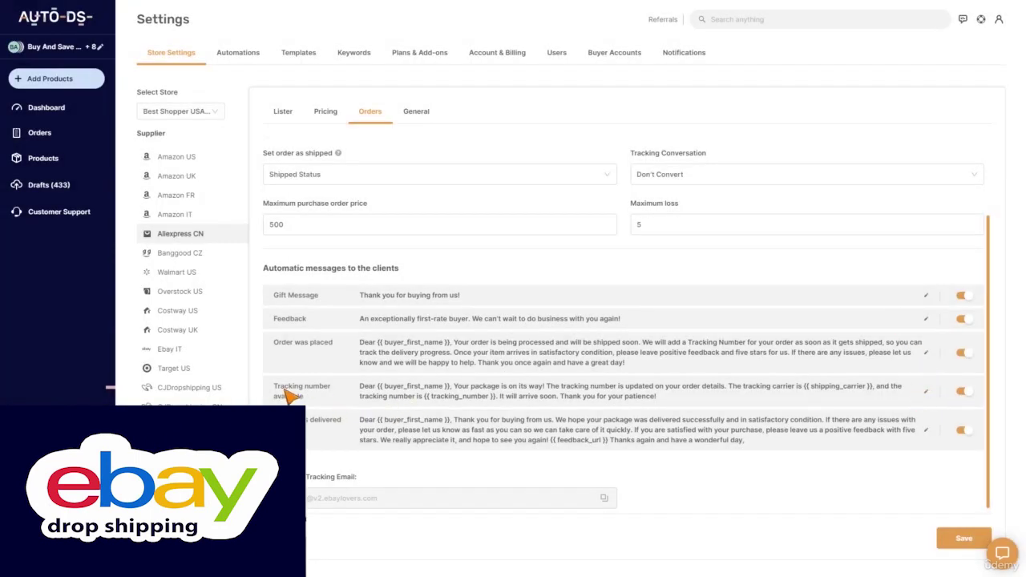
pyautogui.click(925, 392)
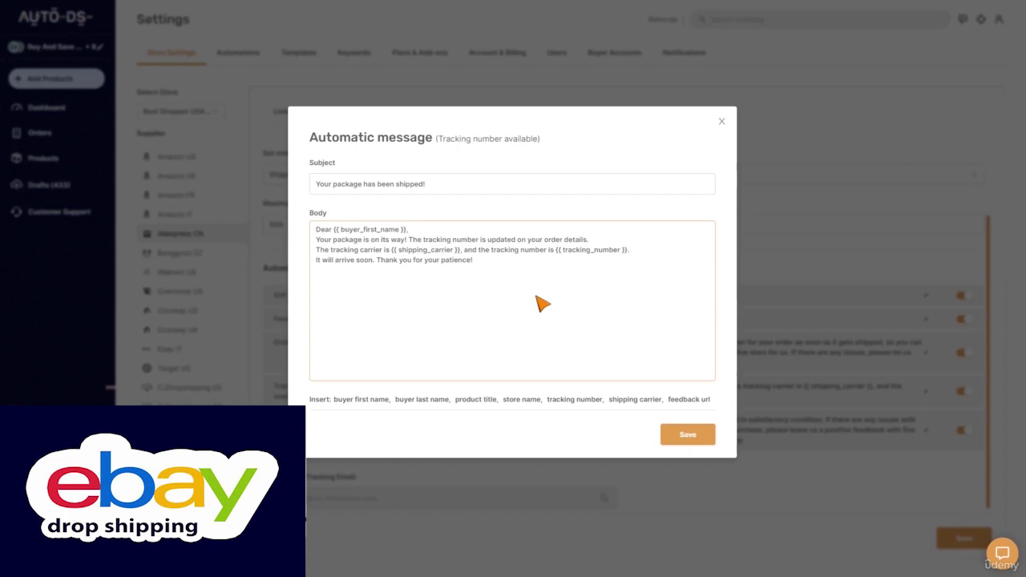
# Close the tracking message editor, then inspect and close the Order was delivered message.
pyautogui.click(817, 295)
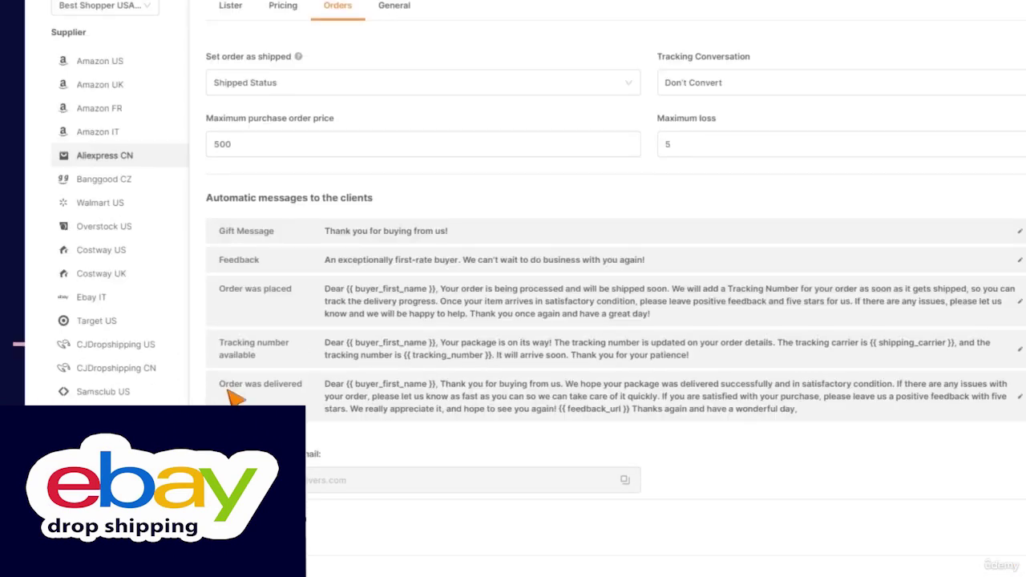
pyautogui.click(1020, 399)
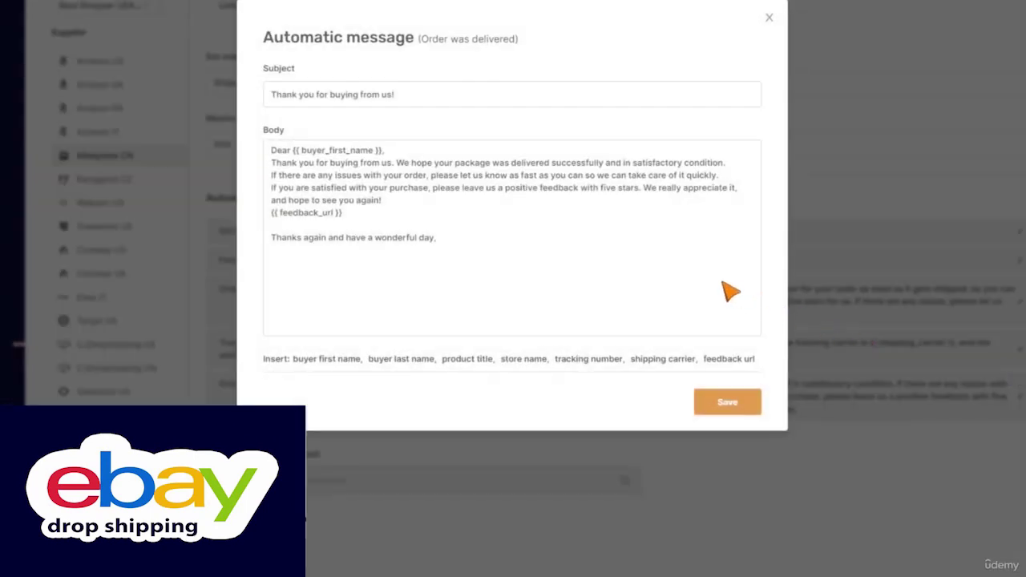
pyautogui.click(649, 290)
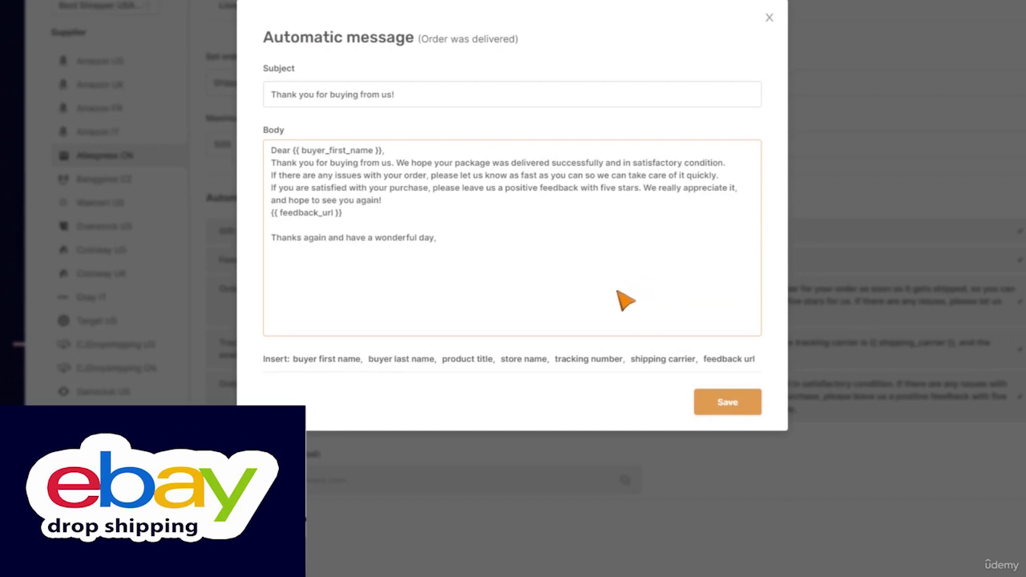
pyautogui.click(811, 286)
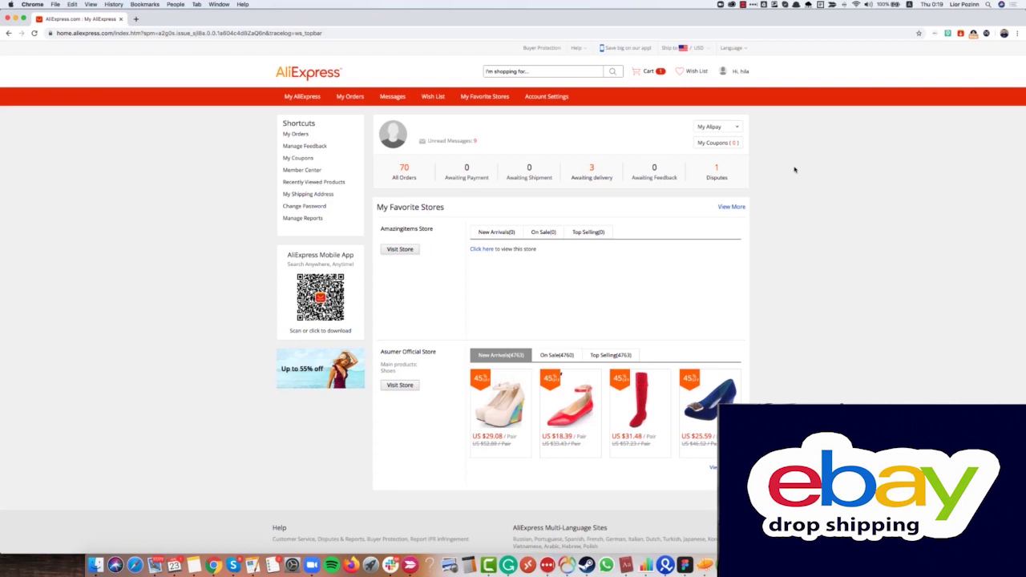
# Scroll the My AliExpress page and bring up the account dropdown menu at top right.
pyautogui.scroll(-1, 781, 160)
pyautogui.moveTo(768, 52)
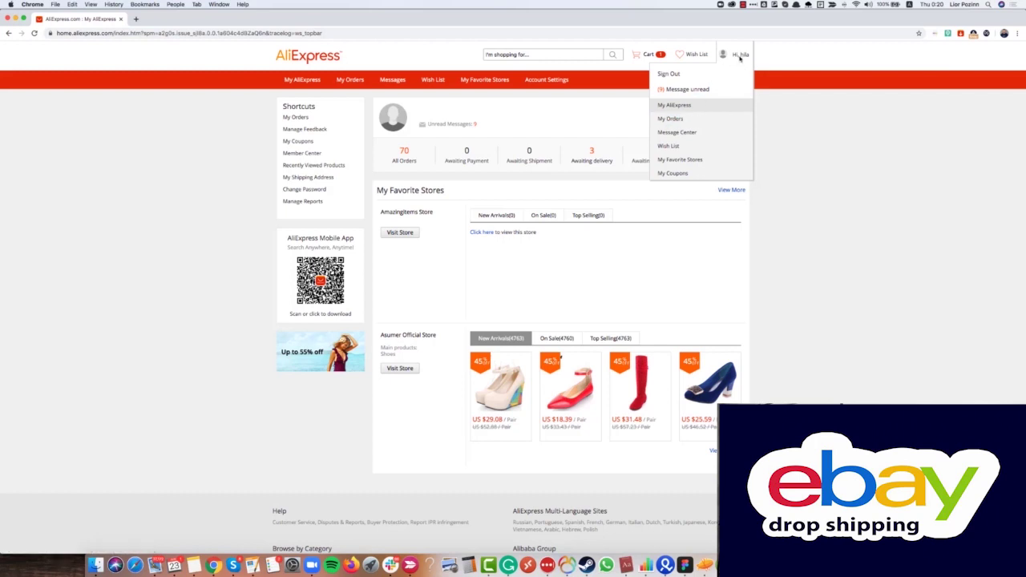
# Go to My Orders and open the Steampunk keycaps order's detail page in a new tab.
pyautogui.click(678, 121)
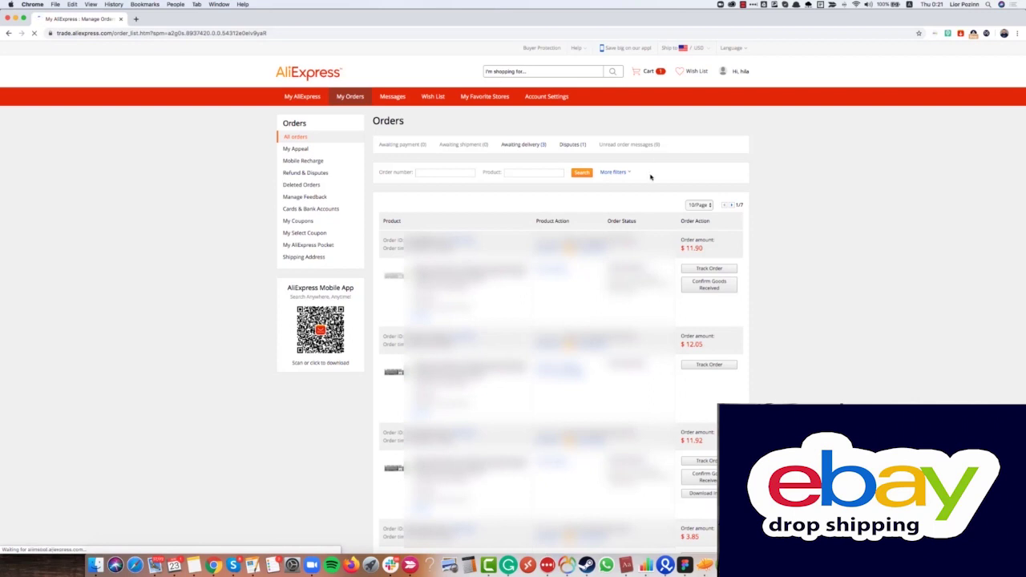
pyautogui.scroll(-1, 654, 190)
pyautogui.scroll(-2, 512, 297)
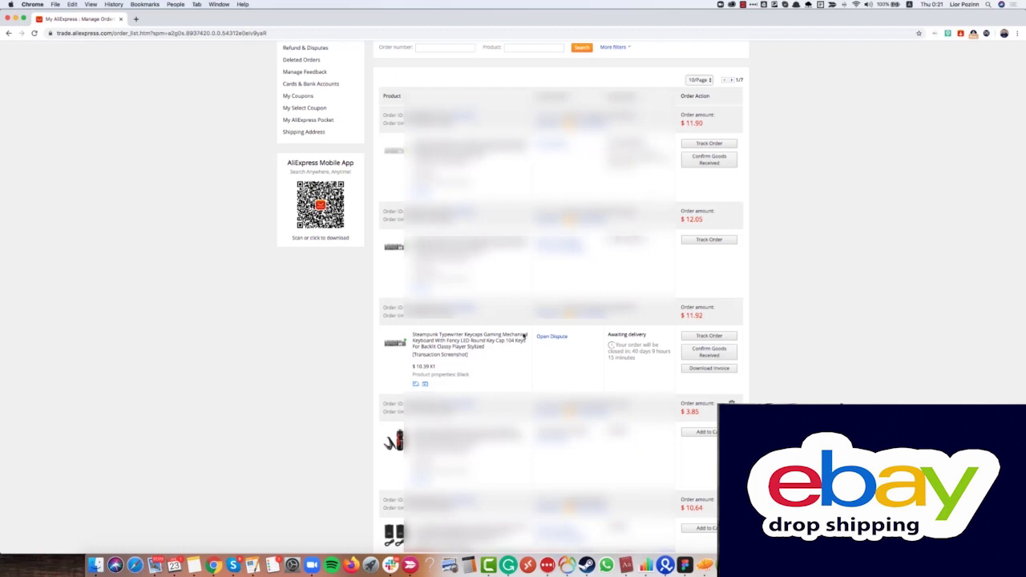
pyautogui.rightClick(540, 337)
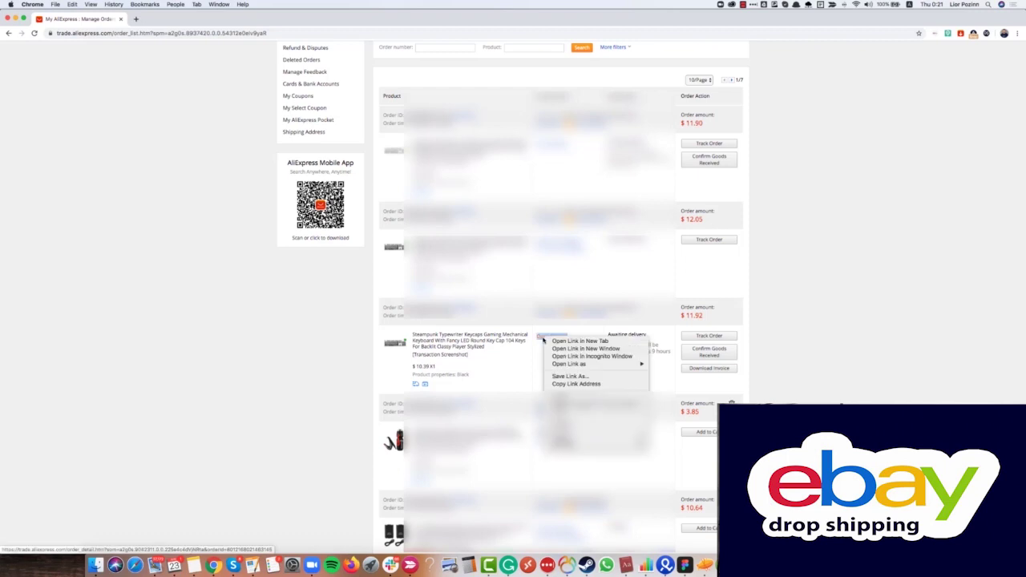
pyautogui.click(579, 341)
pyautogui.hotkey('ctrl', 'Tab')
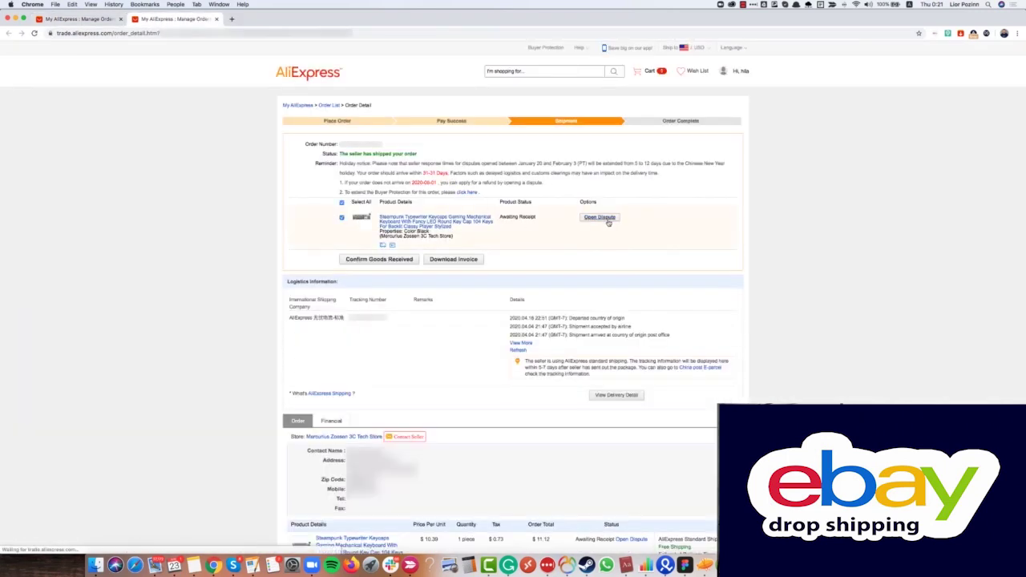
# Start a Refund Only dispute for the Steampunk keycaps order.
pyautogui.click(606, 218)
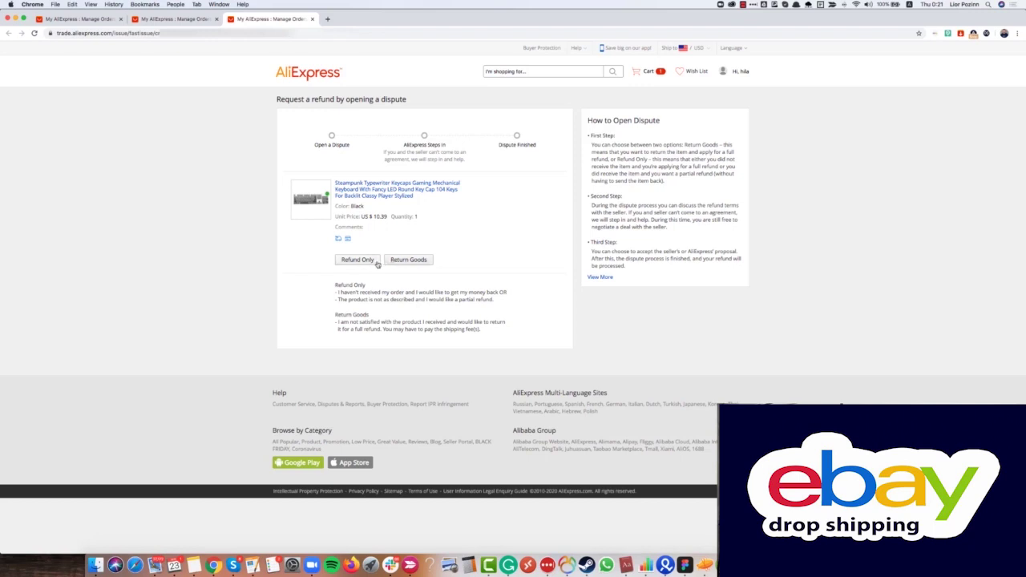
pyautogui.click(375, 261)
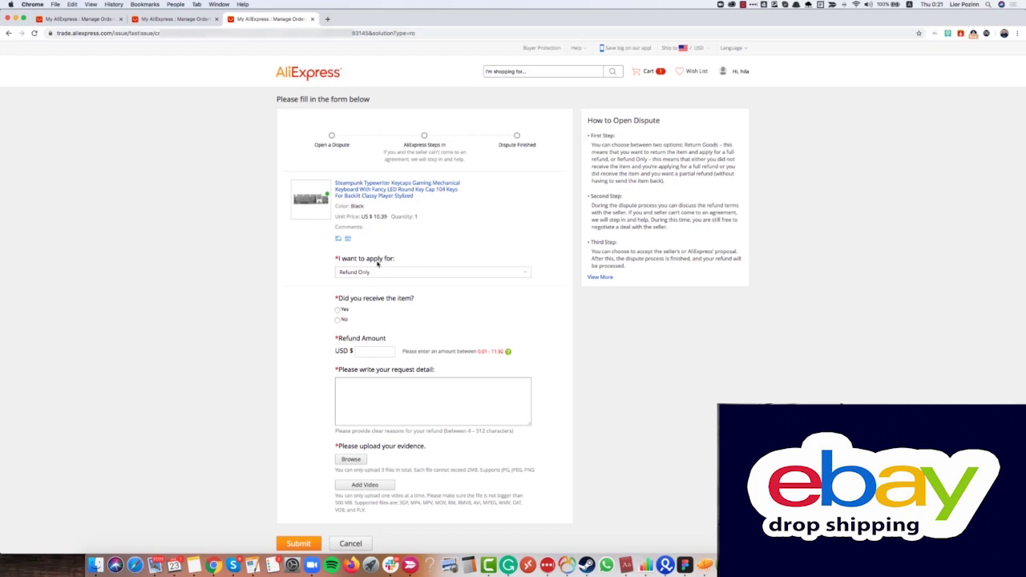
# Mark the keycaps item as received and choose Damaged goods as the refund reason.
pyautogui.scroll(-3, 377, 264)
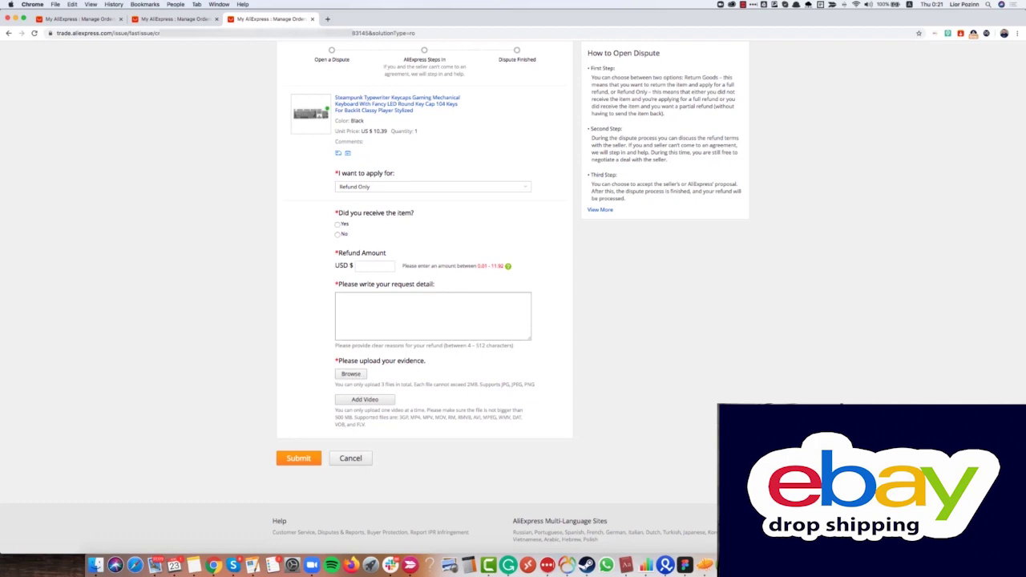
pyautogui.scroll(2, 387, 398)
pyautogui.scroll(1, 387, 398)
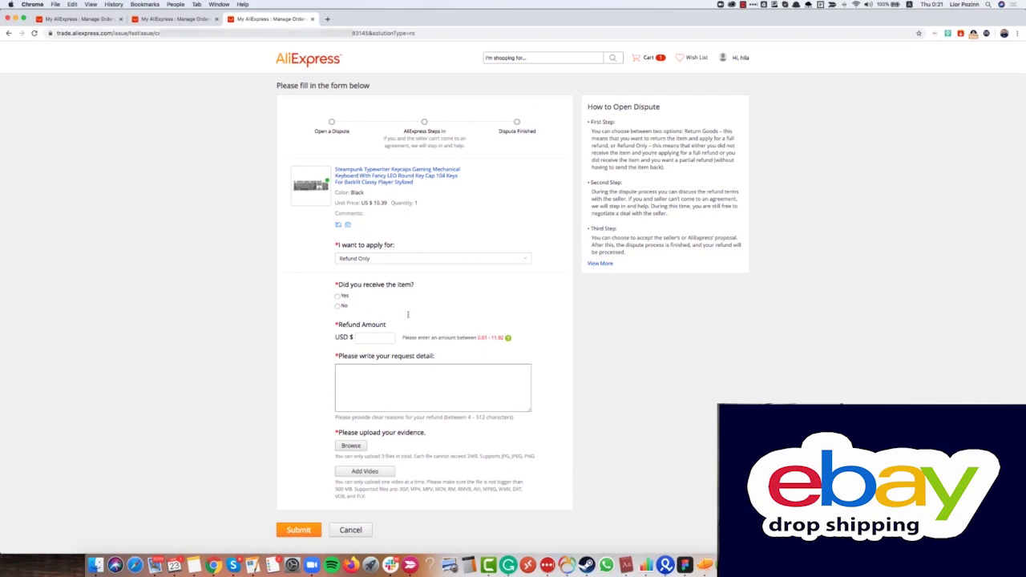
pyautogui.click(337, 306)
pyautogui.click(337, 296)
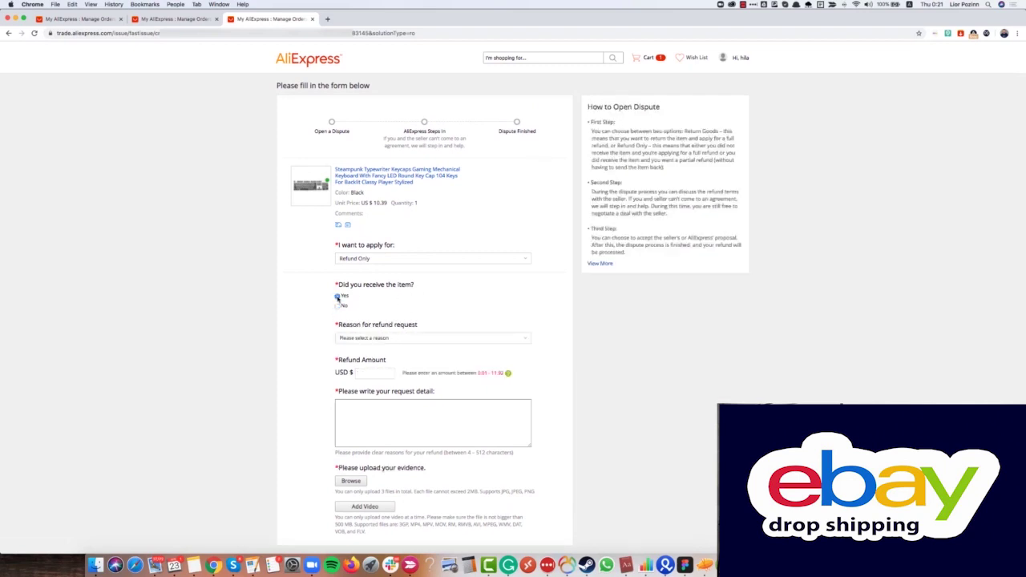
pyautogui.click(379, 338)
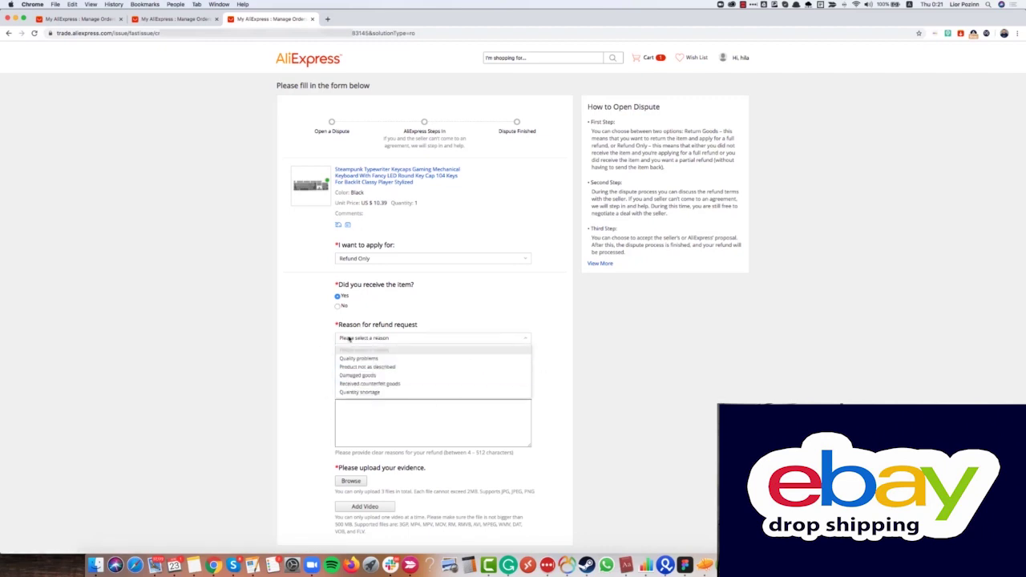
pyautogui.click(416, 375)
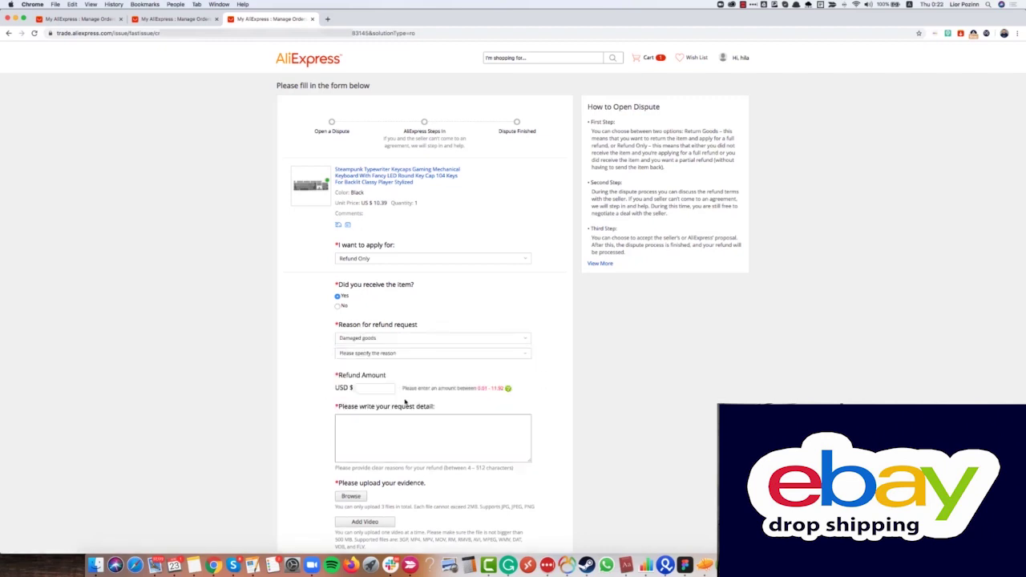
# Enter a USD 11.92 refund and request detail 'I got a damaged products.', skipping evidence upload.
pyautogui.scroll(-1, 393, 385)
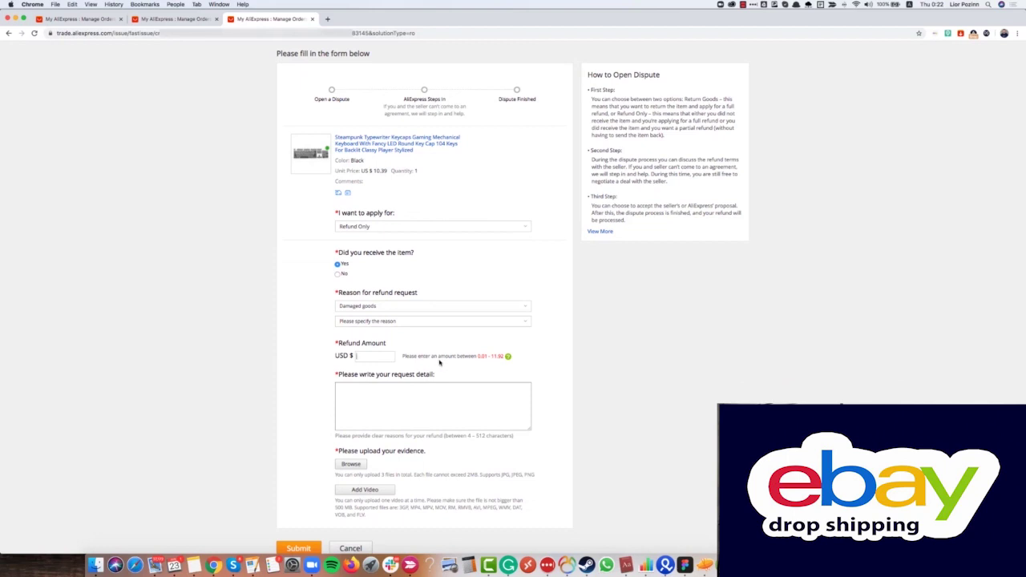
pyautogui.write('11.92')
pyautogui.click(378, 392)
pyautogui.write('I got a damaged products...')
pyautogui.rightClick(364, 388)
pyautogui.click(381, 394)
pyautogui.press('super+a')
pyautogui.click(470, 410)
pyautogui.click(350, 464)
pyautogui.press('Escape')
# Switch the request type to Return Goods, leaving the refund reason unselected.
pyautogui.click(503, 228)
pyautogui.click(474, 244)
pyautogui.click(423, 290)
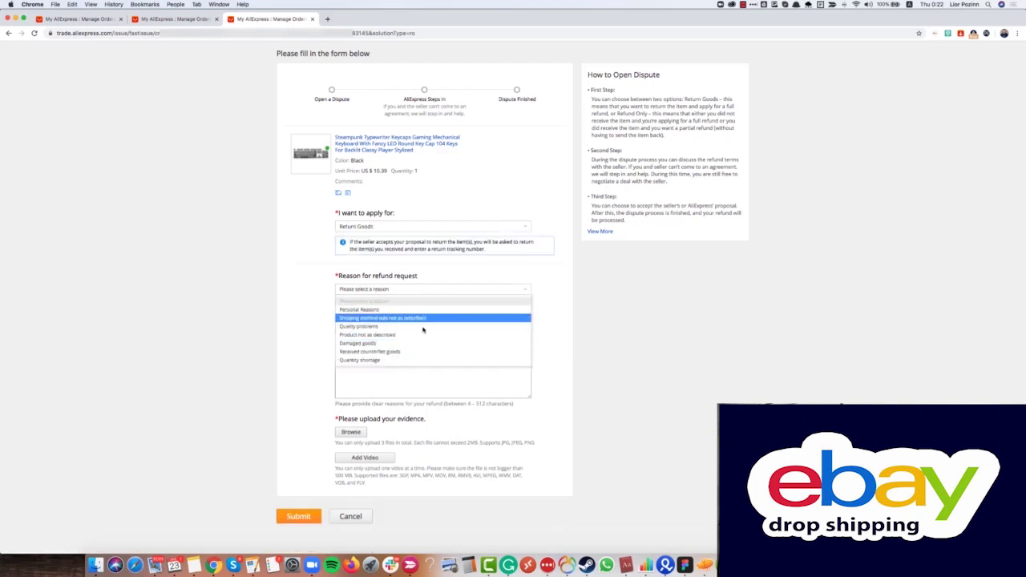
pyautogui.click(576, 347)
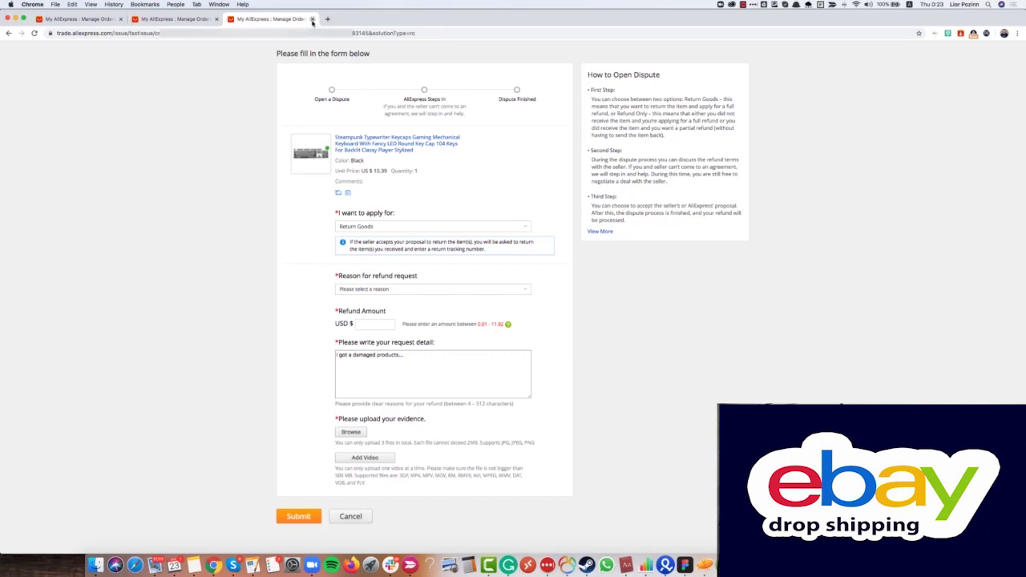
# Close the dispute and order detail tabs and scroll through the Manage Orders list.
pyautogui.click(312, 18)
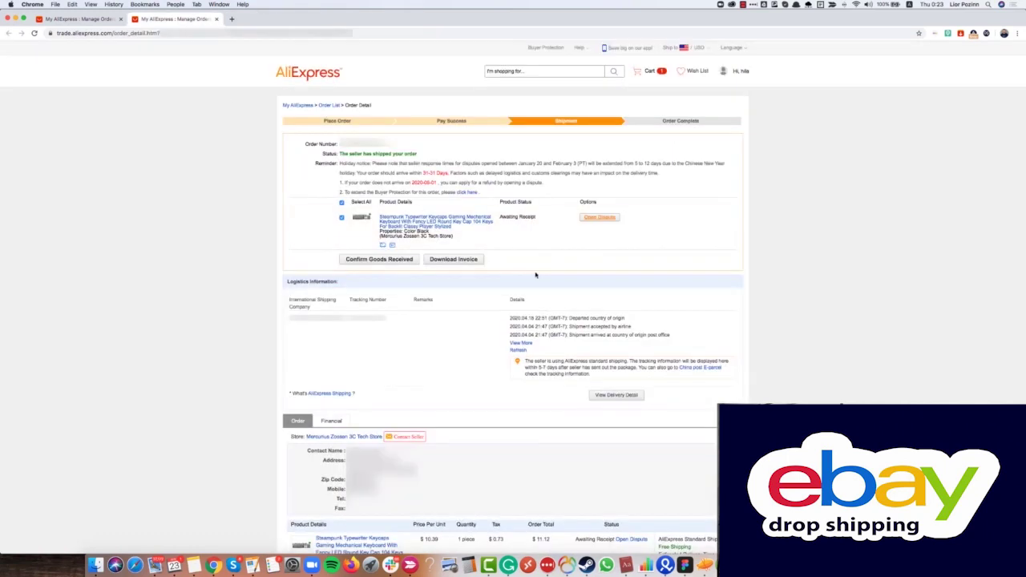
pyautogui.click(216, 19)
pyautogui.scroll(1, 662, 270)
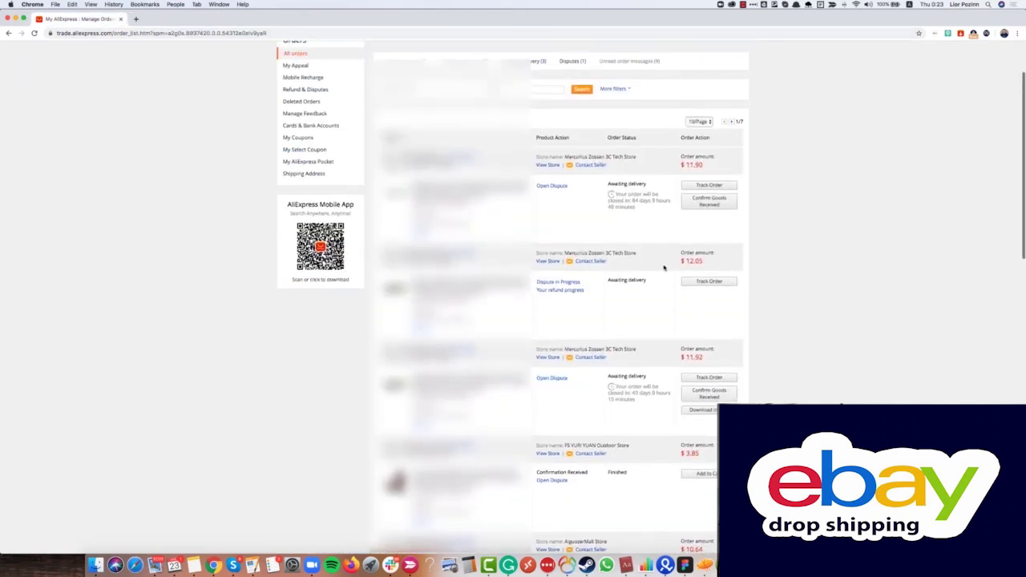
pyautogui.scroll(-2, 673, 235)
pyautogui.scroll(-1, 641, 296)
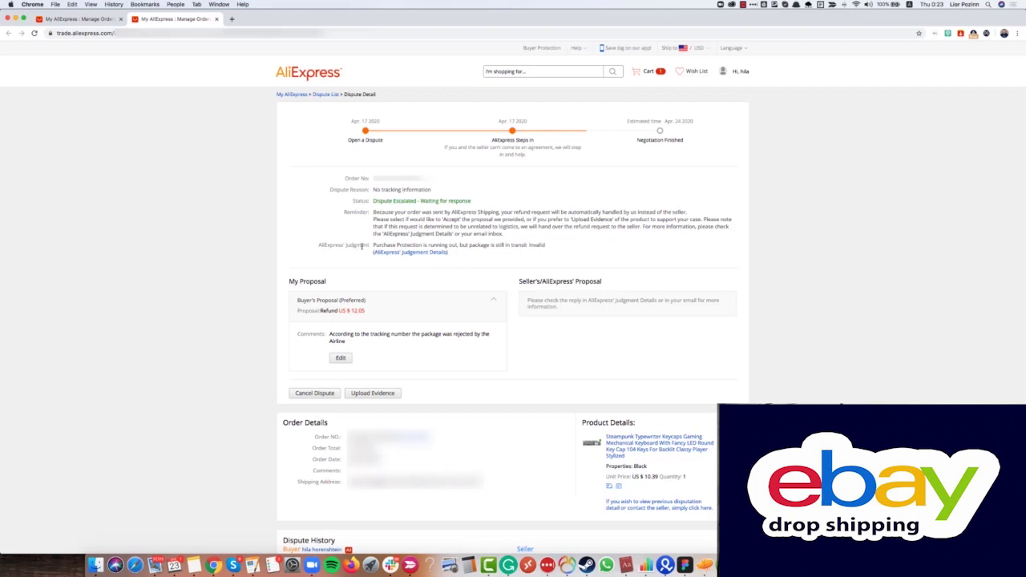
# Highlight the Purchase Protection judgment, logistics answers and new-solution entries, then return to the order list.
pyautogui.moveTo(366, 249); pyautogui.dragTo(513, 247)
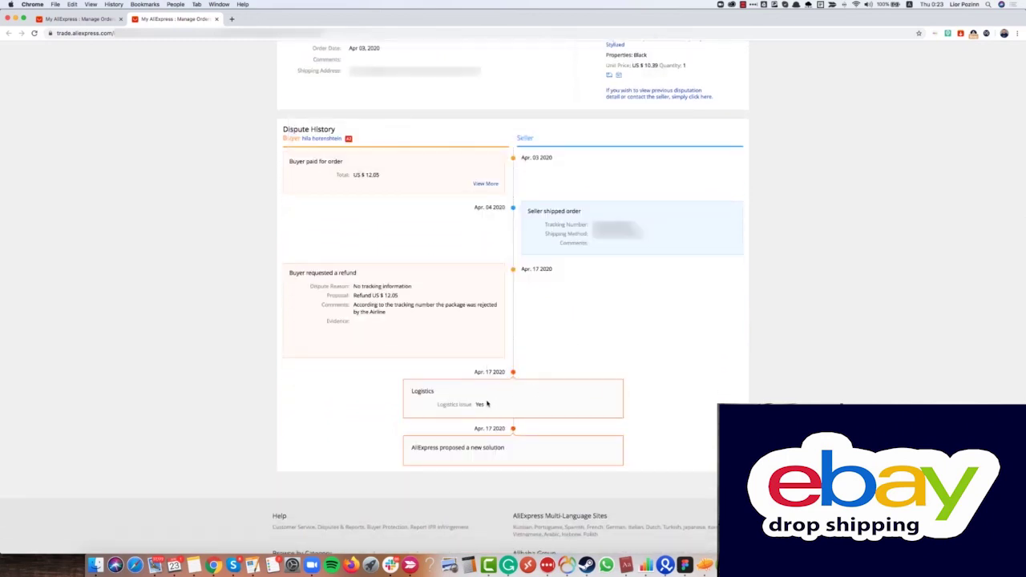
pyautogui.moveTo(462, 393); pyautogui.dragTo(409, 392)
pyautogui.moveTo(489, 406); pyautogui.dragTo(435, 406)
pyautogui.moveTo(527, 451); pyautogui.dragTo(407, 451)
pyautogui.click(406, 451)
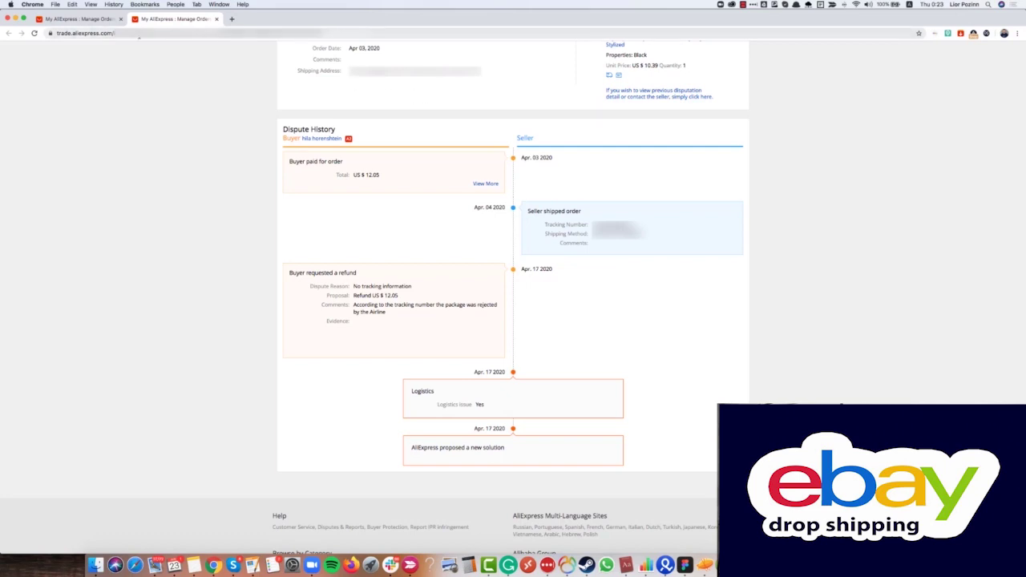
pyautogui.click(72, 18)
pyautogui.scroll(-1, 513, 296)
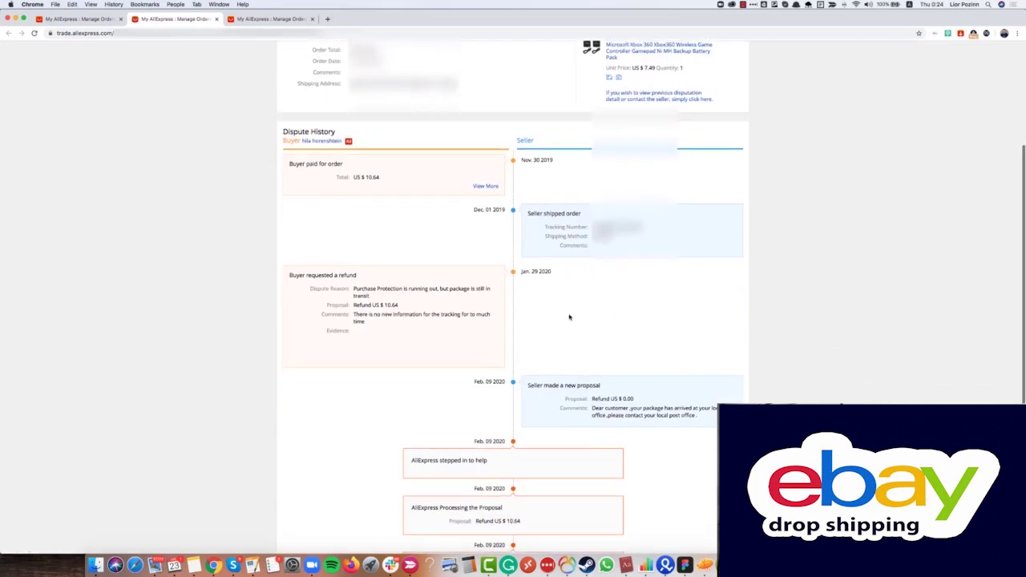
pyautogui.scroll(-5, 569, 317)
pyautogui.moveTo(505, 394); pyautogui.dragTo(404, 394)
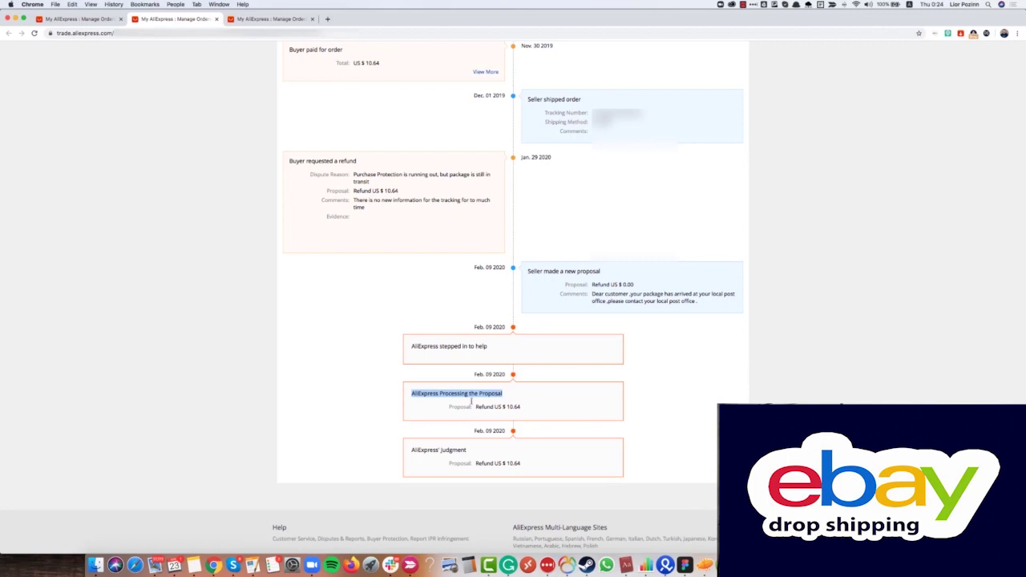
pyautogui.click(520, 393)
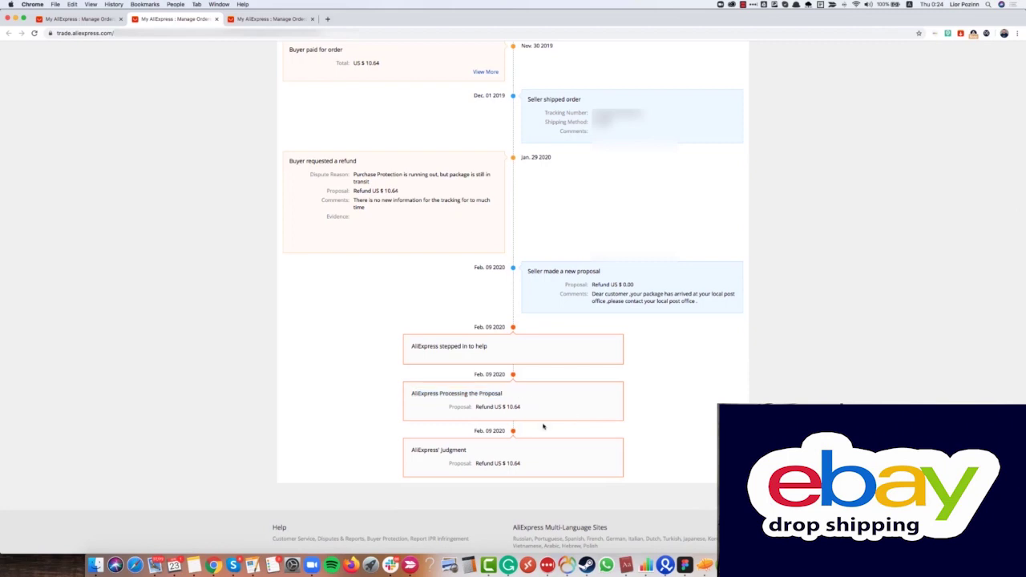
pyautogui.moveTo(481, 454); pyautogui.dragTo(405, 453)
pyautogui.click(447, 455)
pyautogui.moveTo(520, 463); pyautogui.dragTo(405, 465)
pyautogui.click(404, 463)
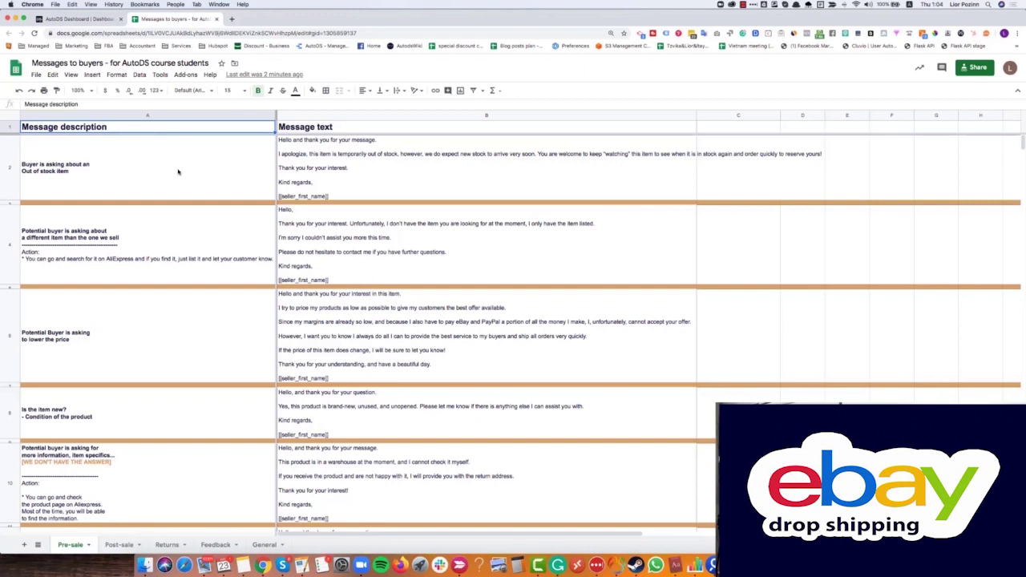
# Select the out-of-stock reply template in cell B2 of the Pre-sale sheet.
pyautogui.click(36, 75)
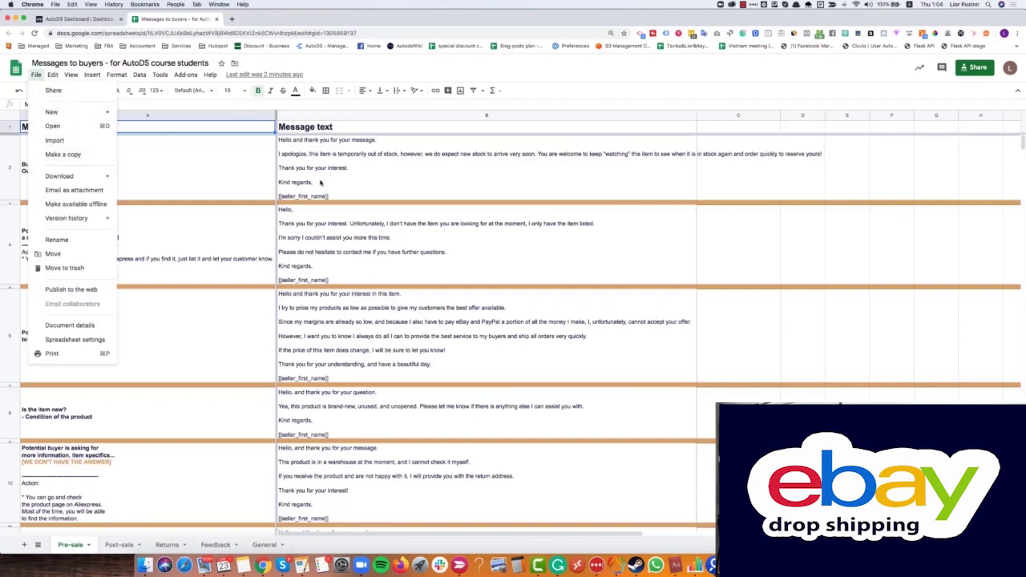
pyautogui.click(361, 180)
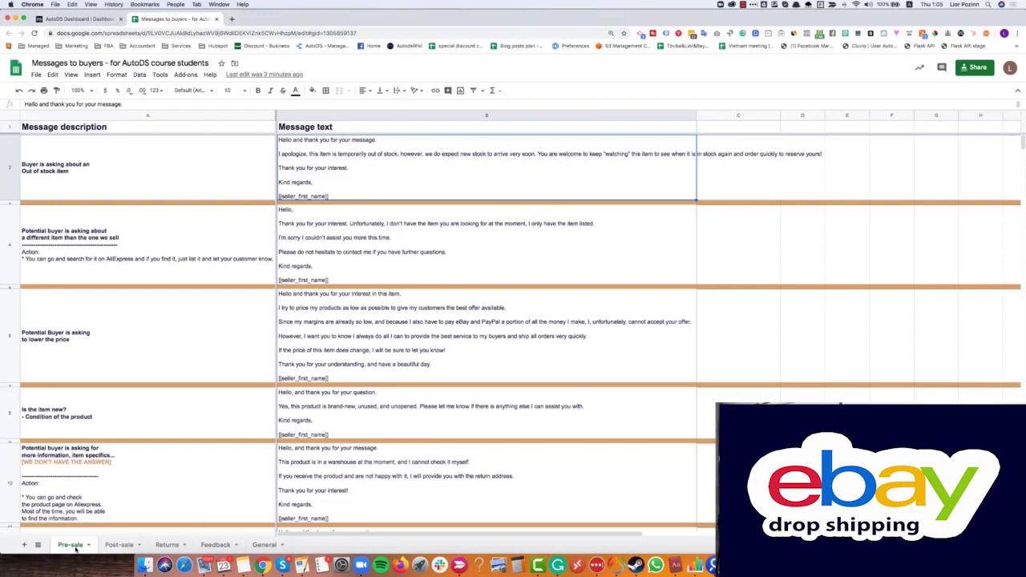
pyautogui.click(88, 194)
pyautogui.click(116, 115)
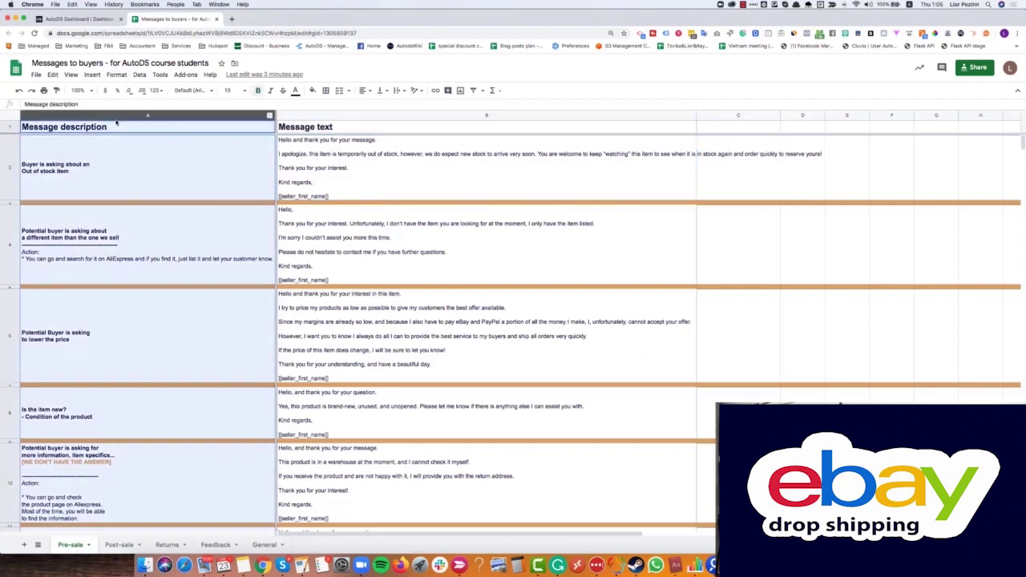
pyautogui.click(142, 194)
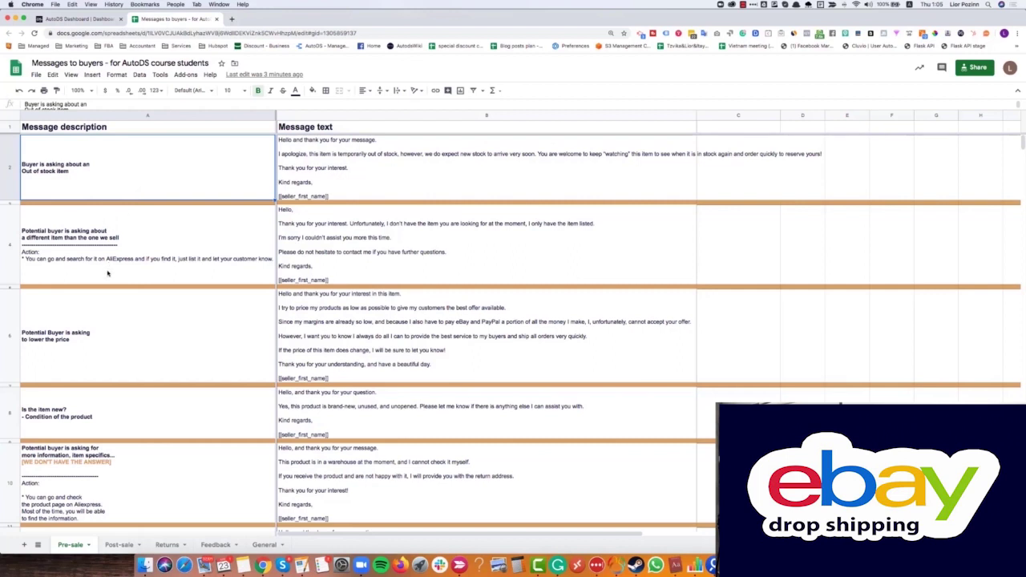
pyautogui.scroll(-15, 152, 367)
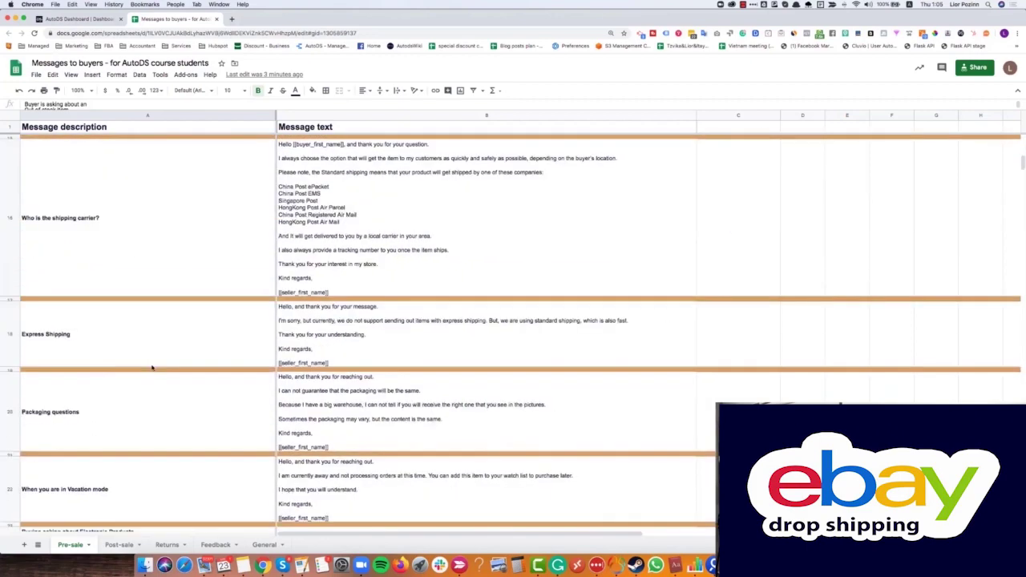
pyautogui.scroll(15, 152, 367)
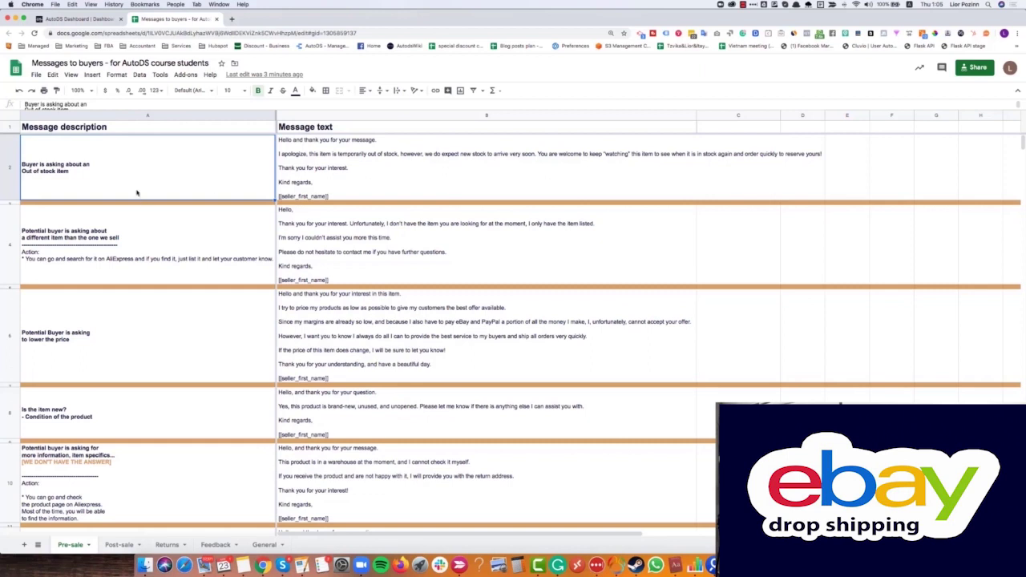
pyautogui.doubleClick(64, 158)
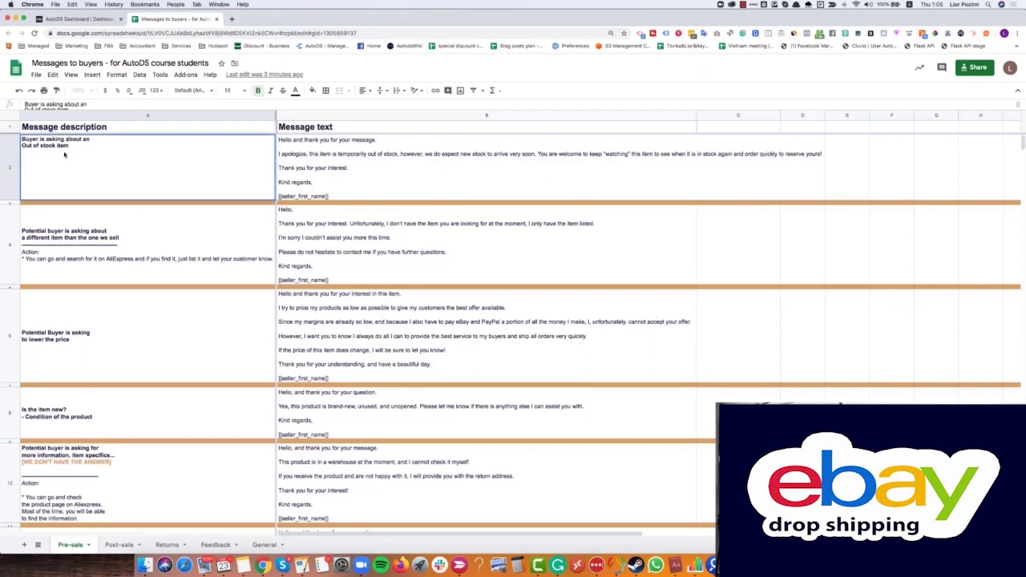
pyautogui.press('super+a')
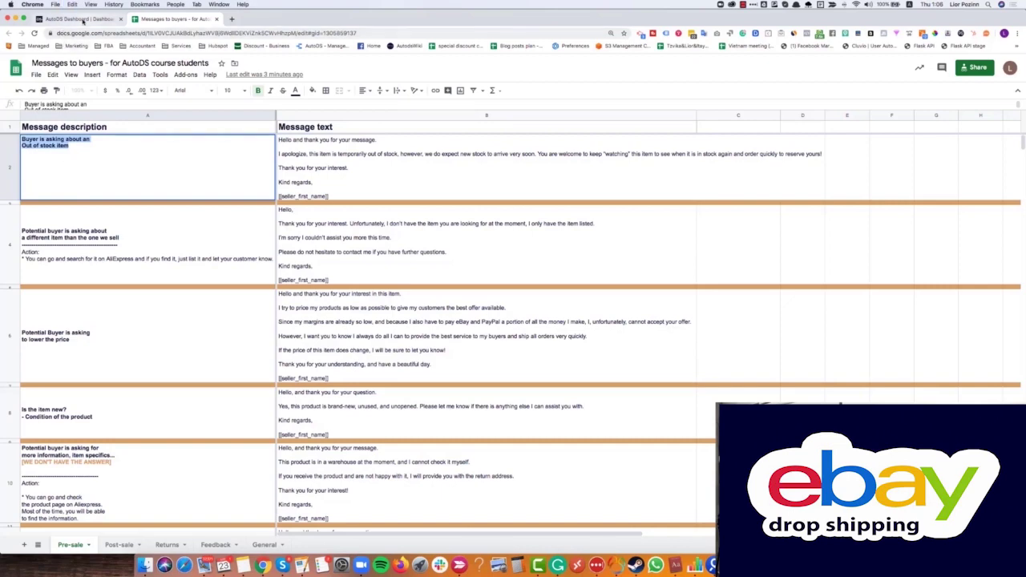
# Paste the out-of-stock template into a pre-sale conversation's reply and start a new snippet.
pyautogui.click(80, 19)
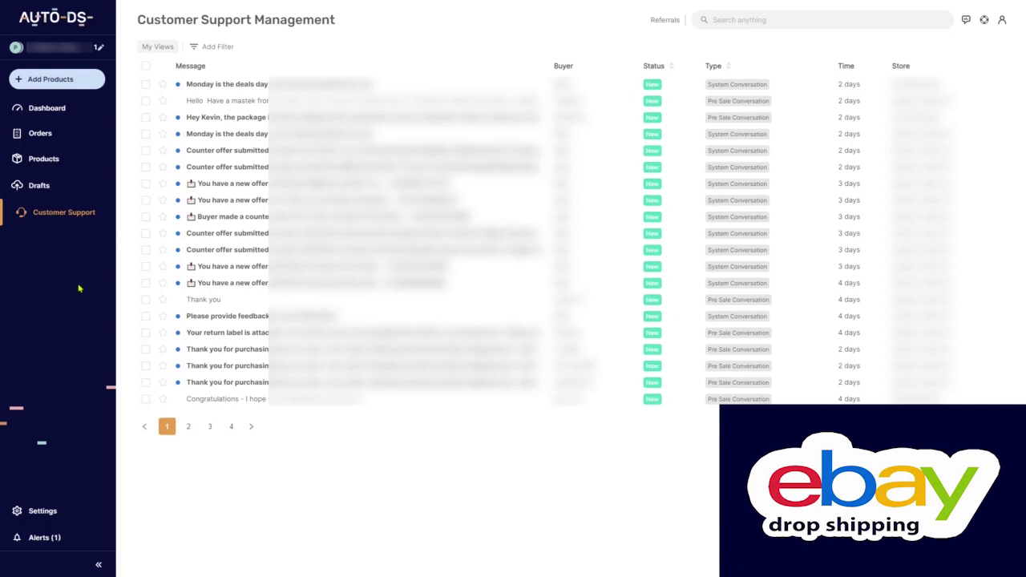
pyautogui.click(262, 109)
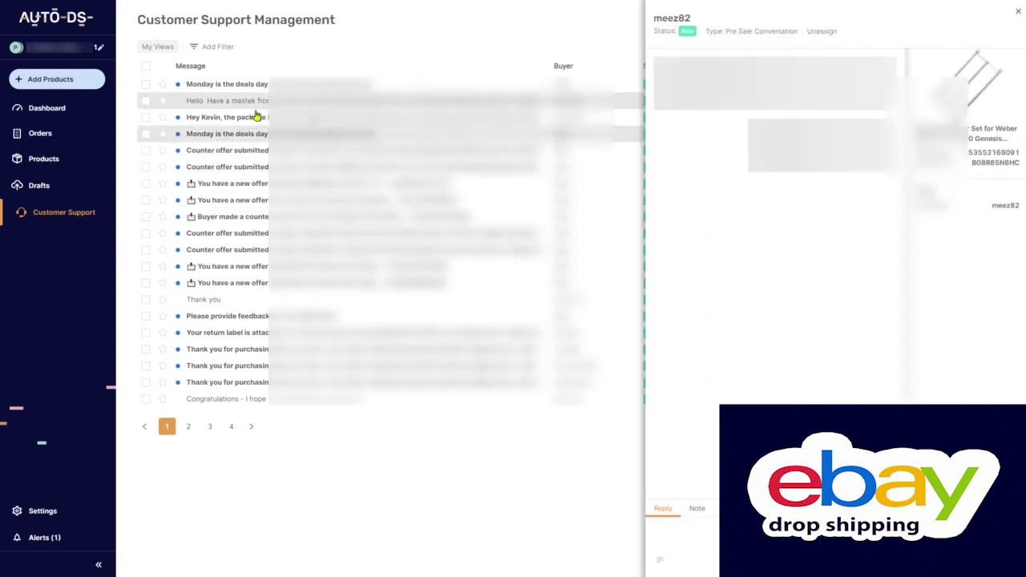
pyautogui.rightClick(691, 520)
pyautogui.click(715, 440)
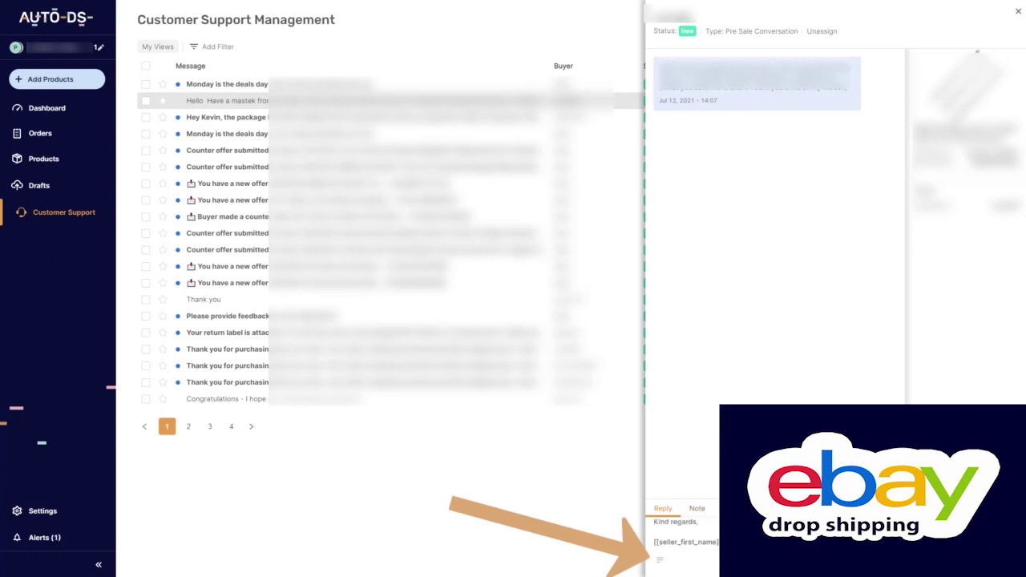
pyautogui.click(661, 561)
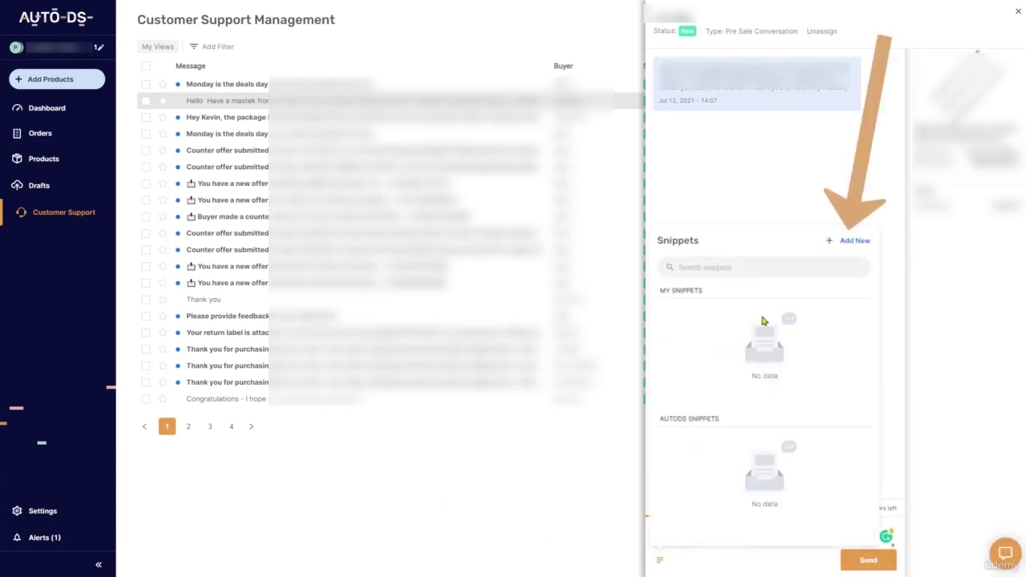
pyautogui.click(852, 240)
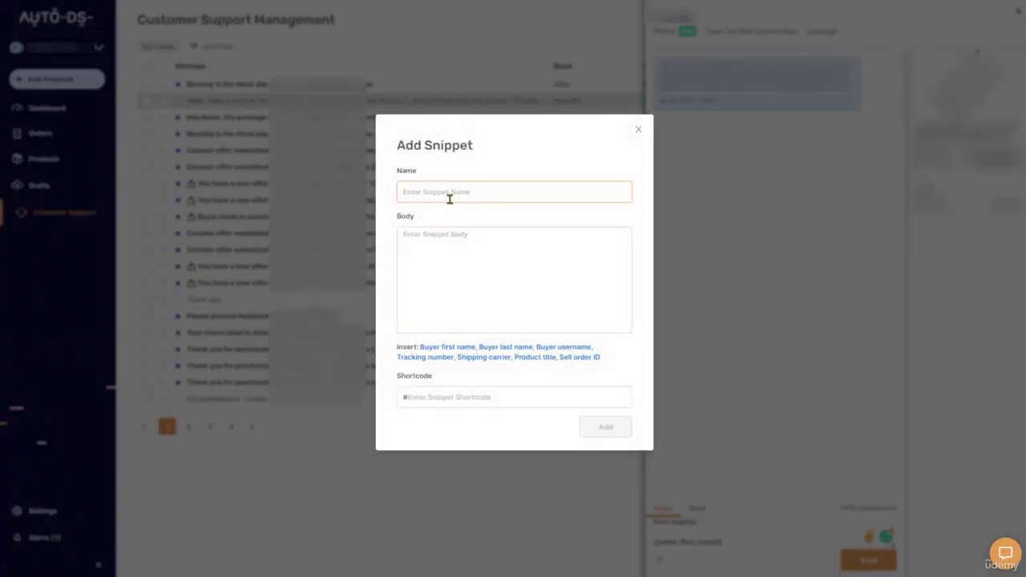
# Save a snippet named 'Item out of stock' with the pasted message and shortcode oos.
pyautogui.write('Item out of stock')
pyautogui.click(425, 244)
pyautogui.rightClick(429, 239)
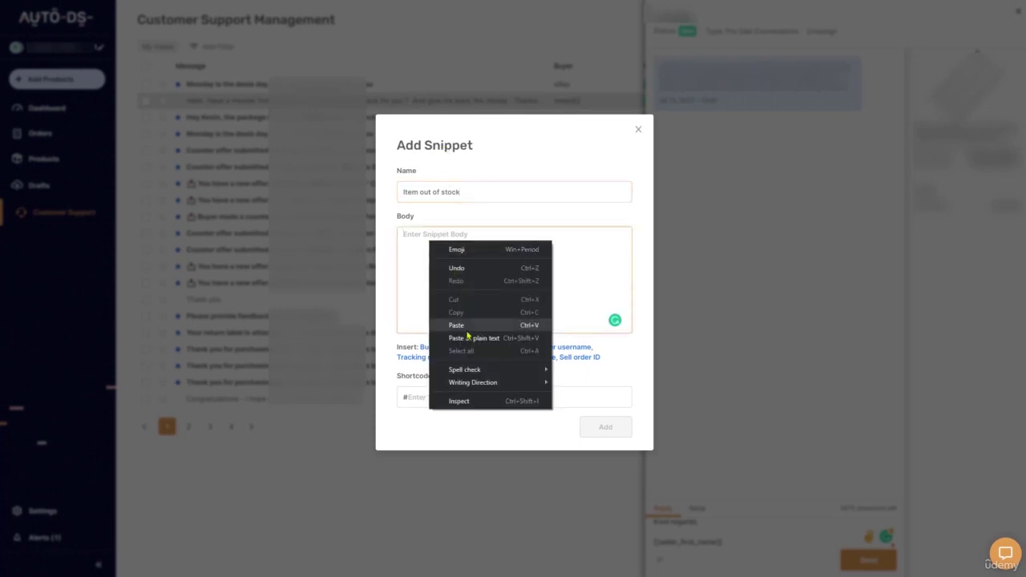
pyautogui.click(454, 325)
pyautogui.scroll(1, 449, 241)
pyautogui.scroll(1, 513, 248)
pyautogui.scroll(-2, 480, 260)
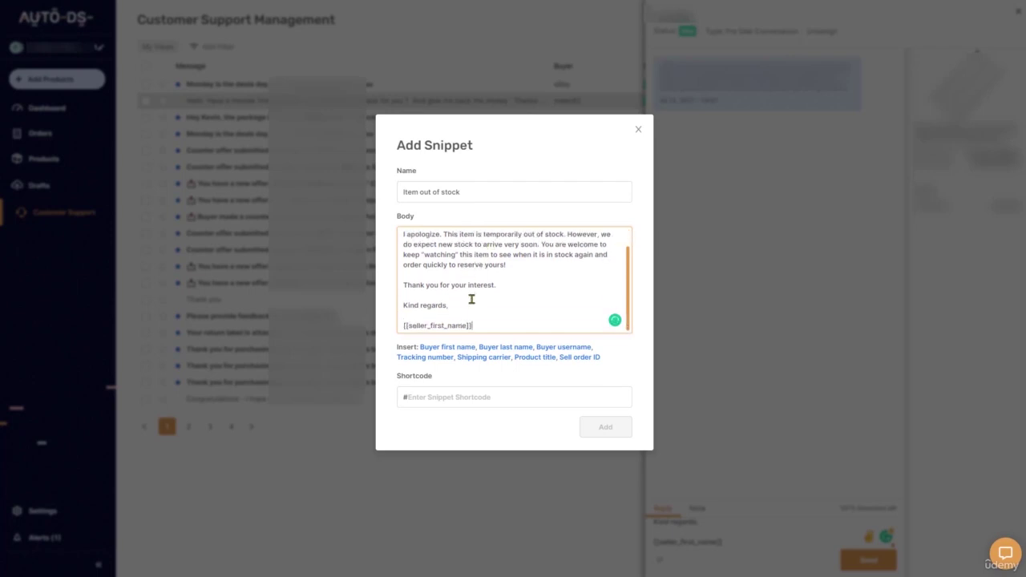
pyautogui.click(456, 398)
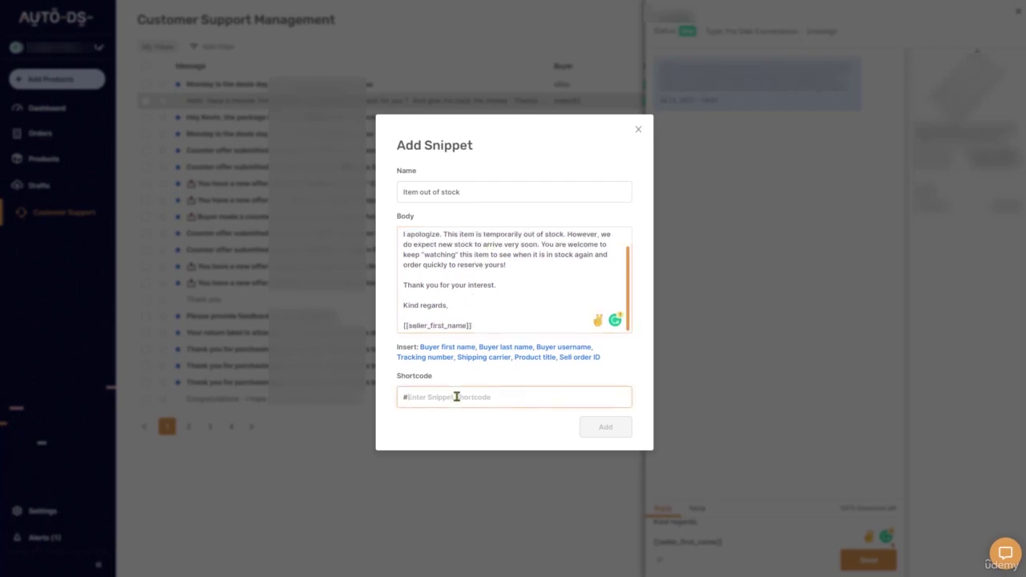
pyautogui.write('oos')
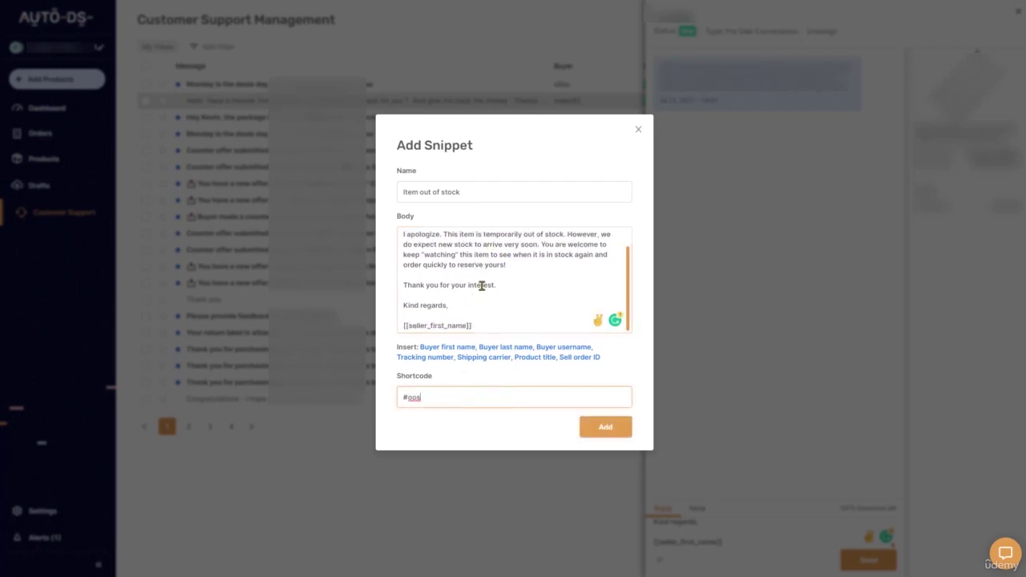
pyautogui.click(603, 430)
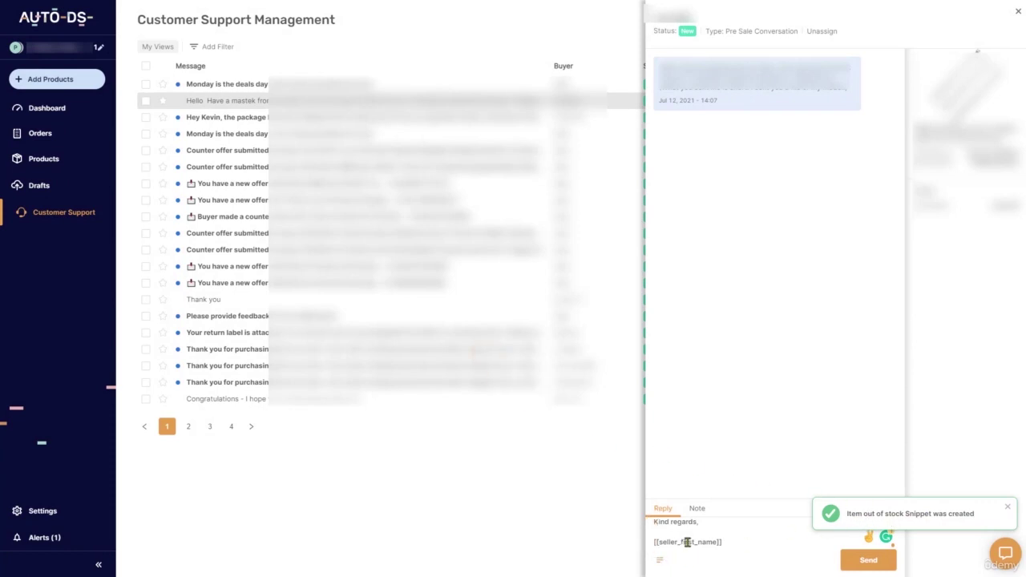
# Clear the reply box and insert the Item out of stock snippet into it.
pyautogui.hotkey('ctrl', 'a')
pyautogui.press('BackSpace')
pyautogui.click(659, 561)
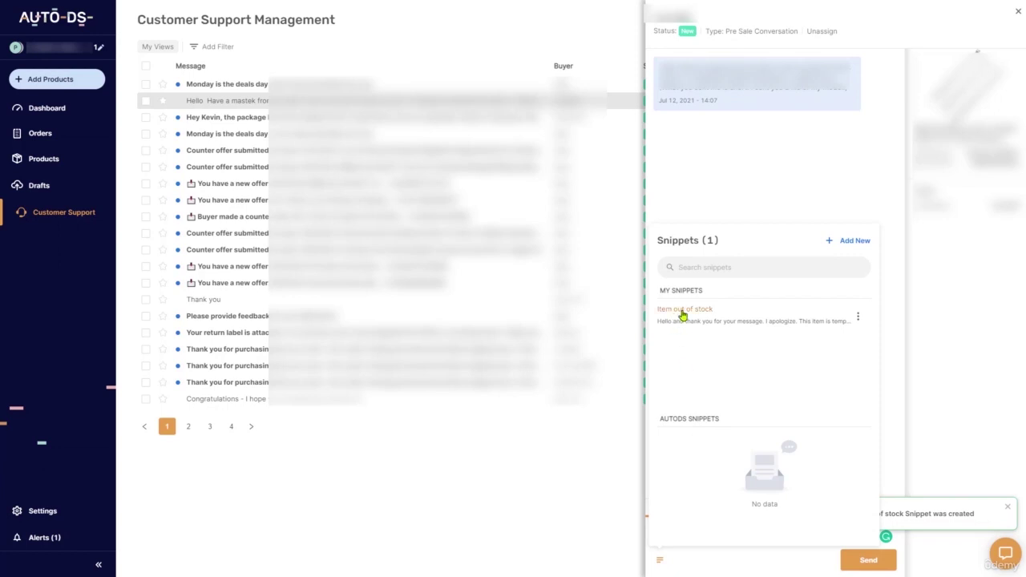
pyautogui.click(682, 312)
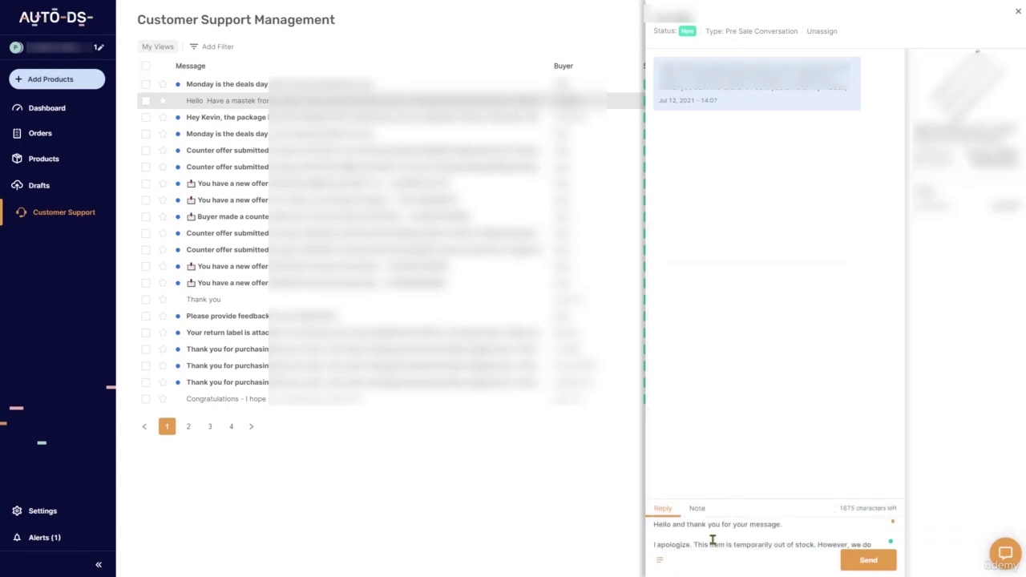
pyautogui.scroll(-5, 711, 541)
pyautogui.scroll(5, 713, 540)
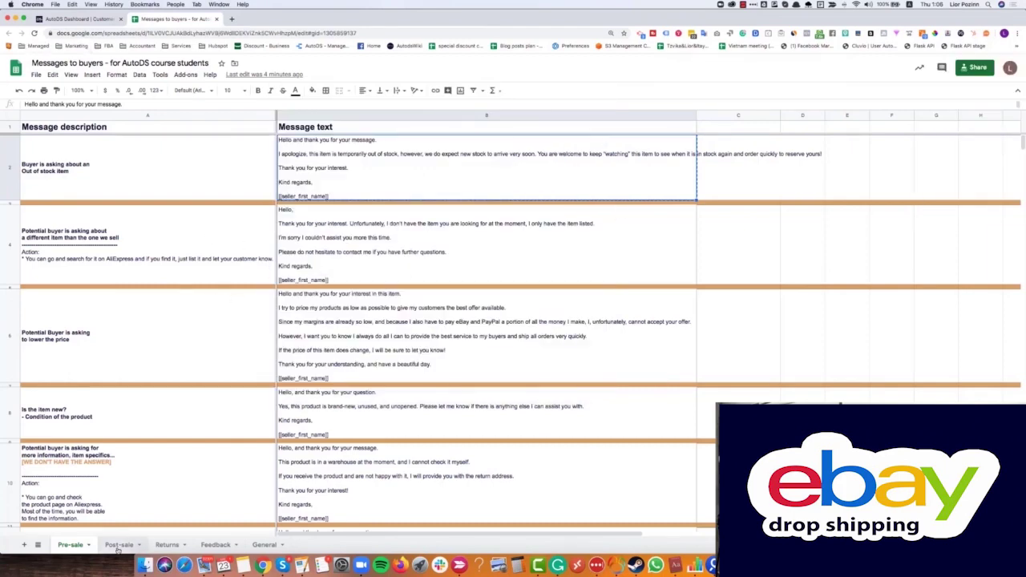
# Show the Post-sale sheet with after-sale and shipping-address problem templates.
pyautogui.click(121, 546)
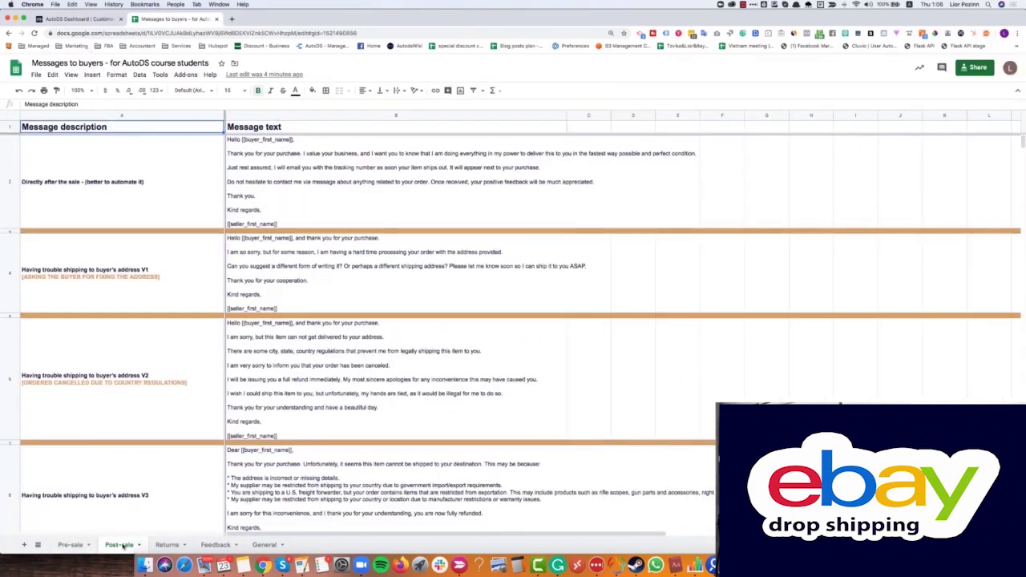